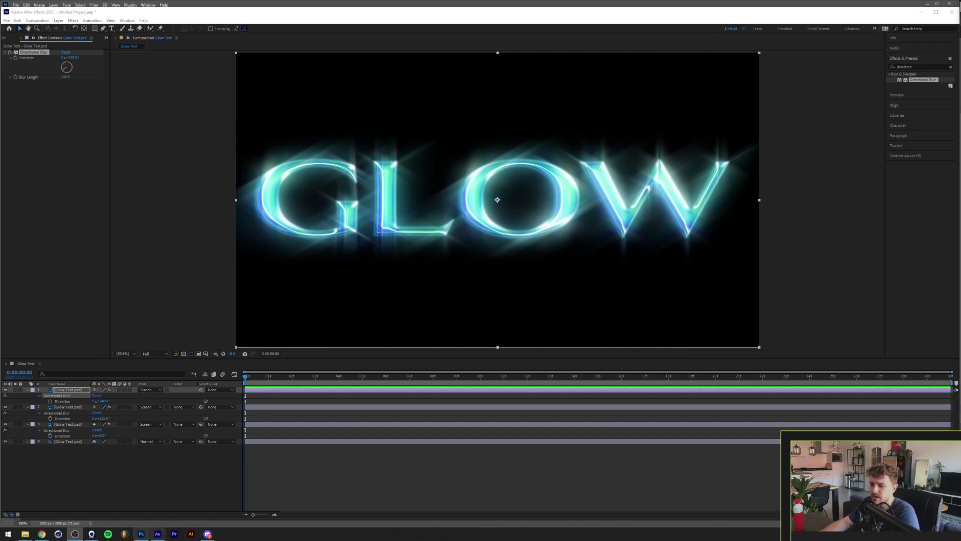
Switch to Photoshop to bring up the Glow Text.psd document with its chrome GLOW lettering.
{"action": "left_click", "coordinate": [141, 533]}
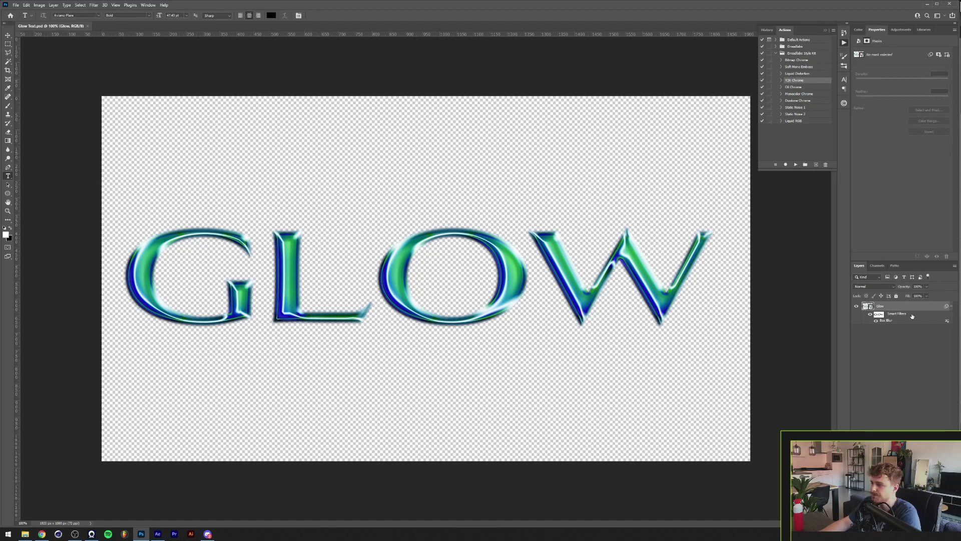
Open the chrome text smart object and select its Dreadlabs Y2K Chrome group.
{"action": "double_click", "coordinate": [868, 307]}
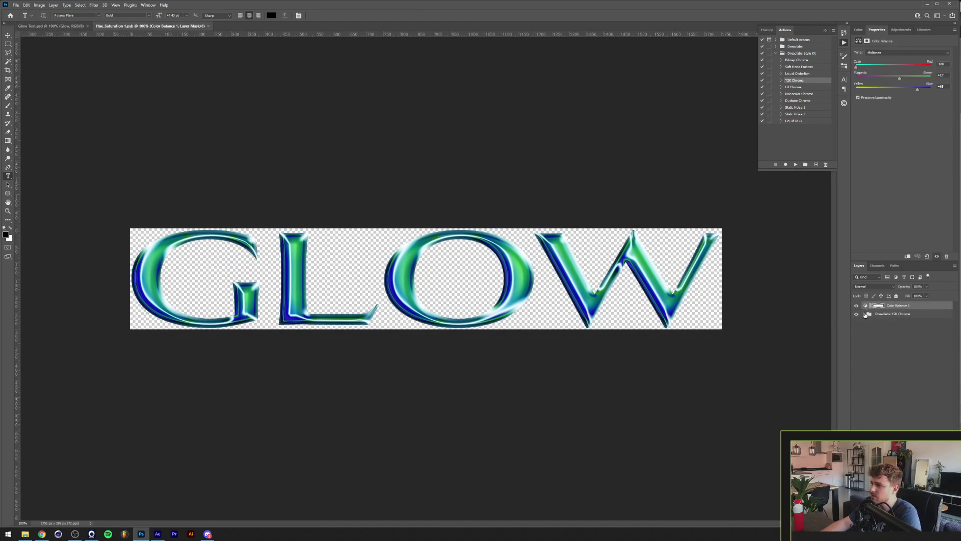
{"action": "left_click", "coordinate": [894, 313]}
{"action": "left_click", "coordinate": [864, 314]}
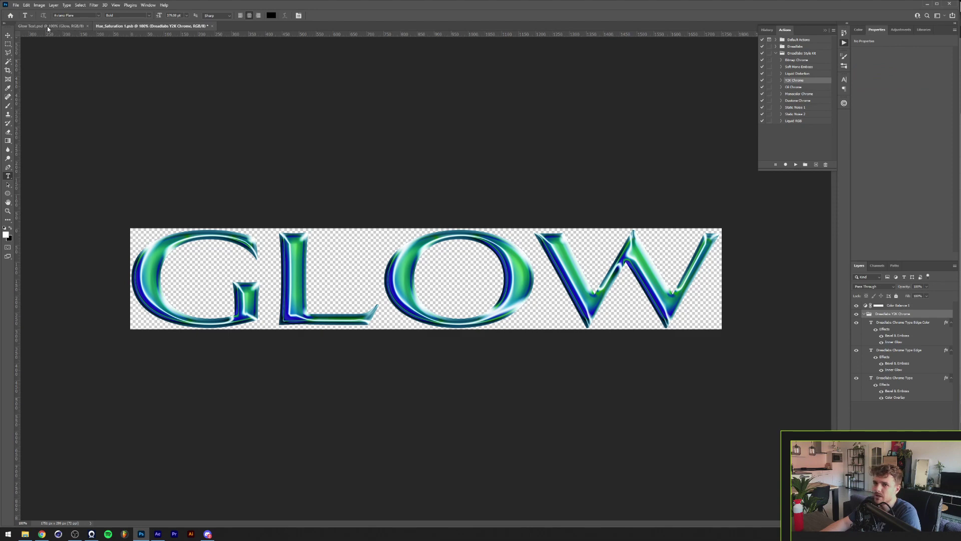
Create a 1920x1080 document with enlarged GLOW text centred on the canvas.
{"action": "left_click", "coordinate": [15, 6]}
{"action": "left_click", "coordinate": [22, 12]}
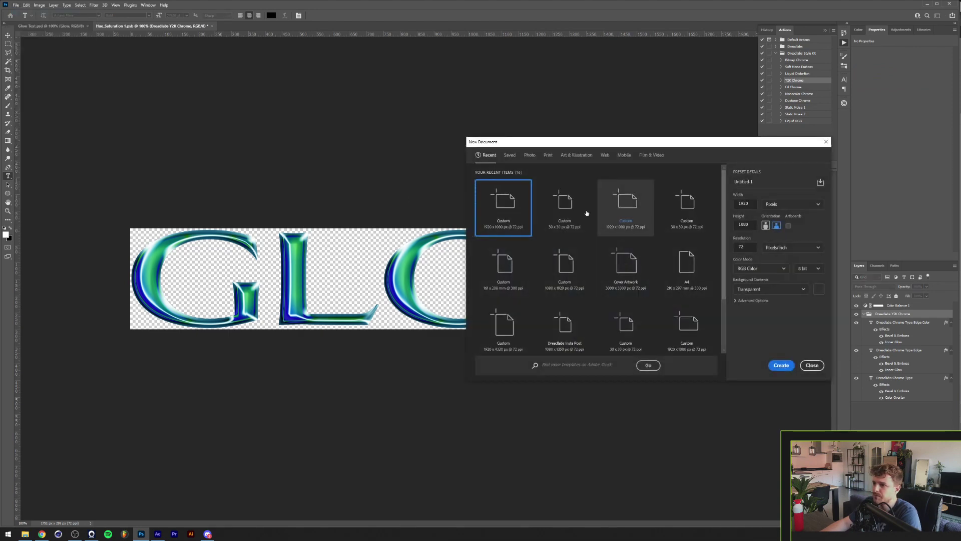
{"action": "double_click", "coordinate": [508, 217]}
{"action": "left_click", "coordinate": [339, 226]}
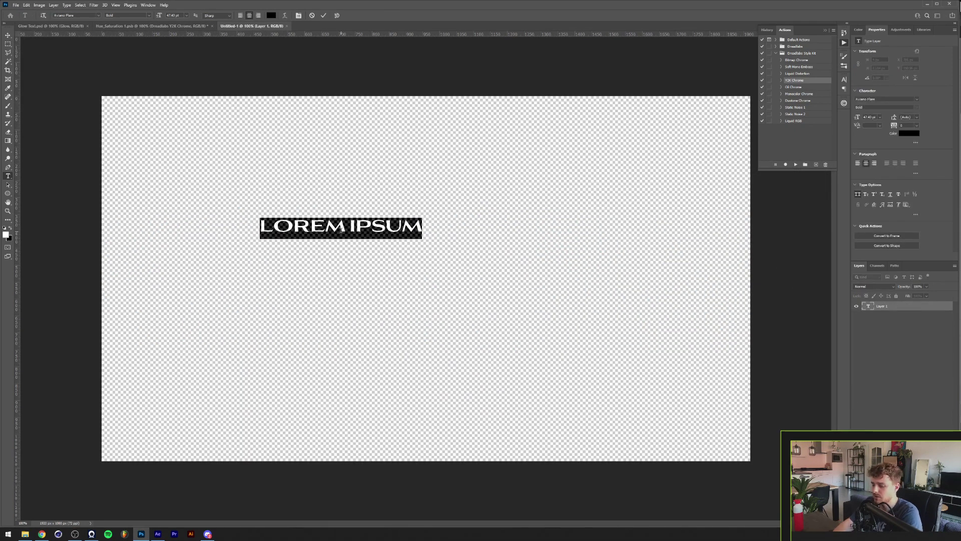
{"action": "type", "text": "GLOW"}
{"action": "left_click_drag", "start_coordinate": [341, 229], "coordinate": [463, 186]}
{"action": "key", "text": "Return"}
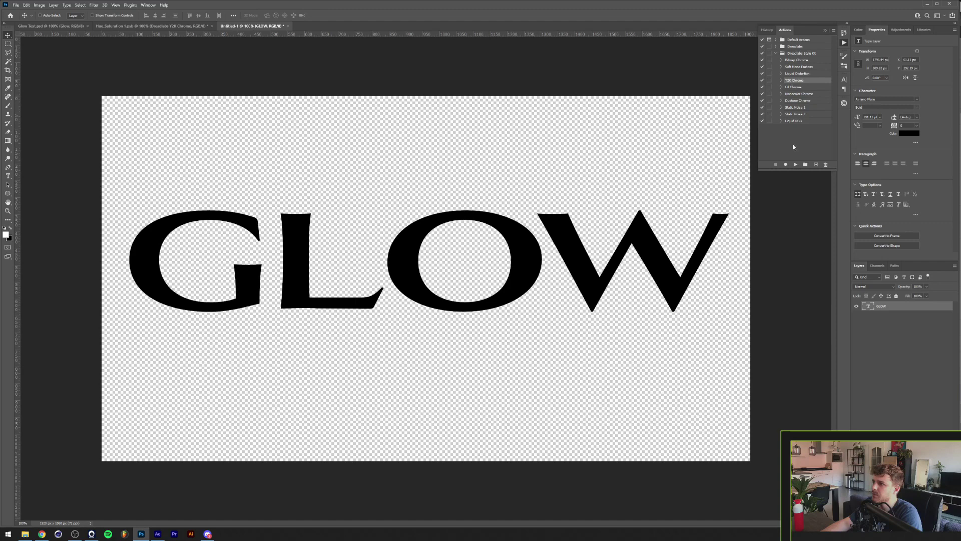
Apply the Y2K Chrome style to the GLOW text, then return to After Effects.
{"action": "left_click", "coordinate": [796, 165]}
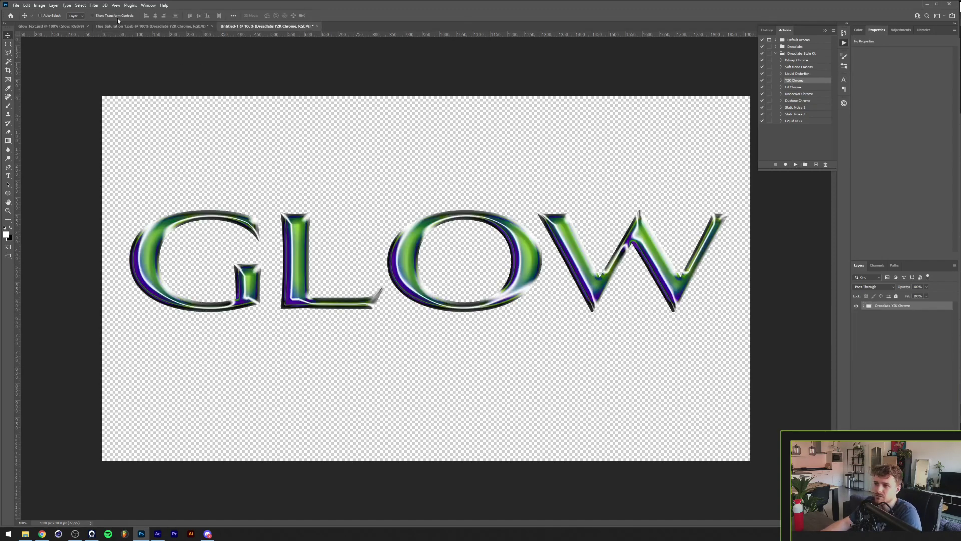
{"action": "left_click", "coordinate": [129, 28]}
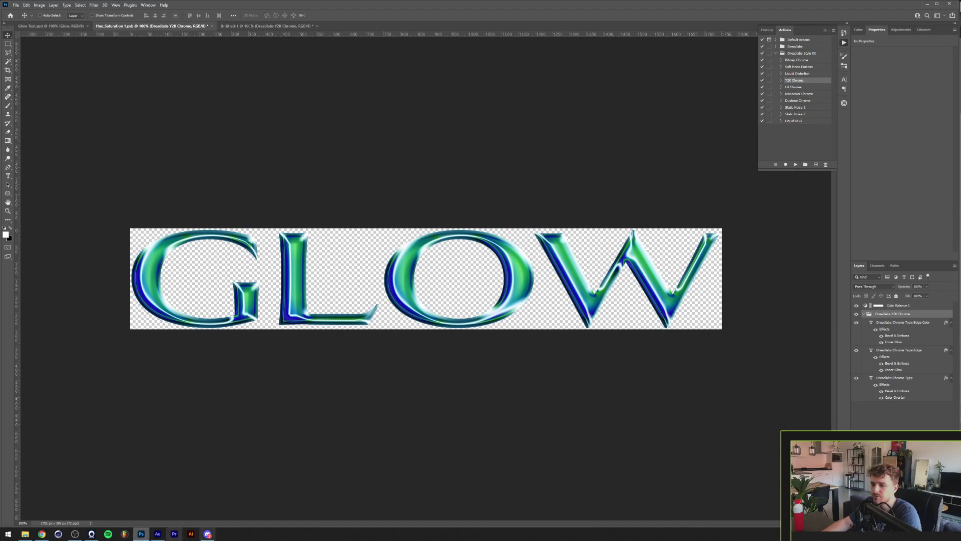
{"action": "left_click", "coordinate": [158, 534]}
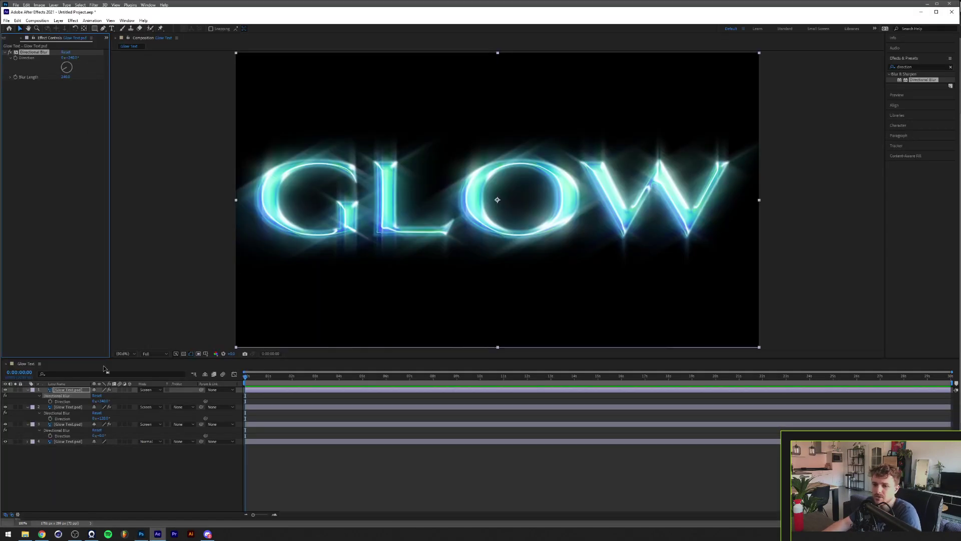
Create a new comp from the Glow Text.psd footage.
{"action": "left_click", "coordinate": [5, 38]}
{"action": "right_click", "coordinate": [40, 106]}
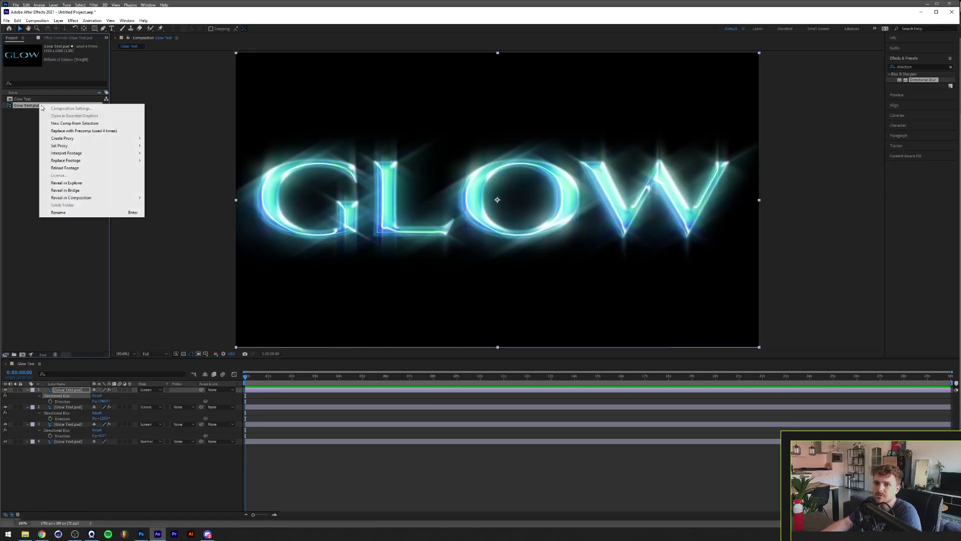
{"action": "left_click", "coordinate": [75, 122]}
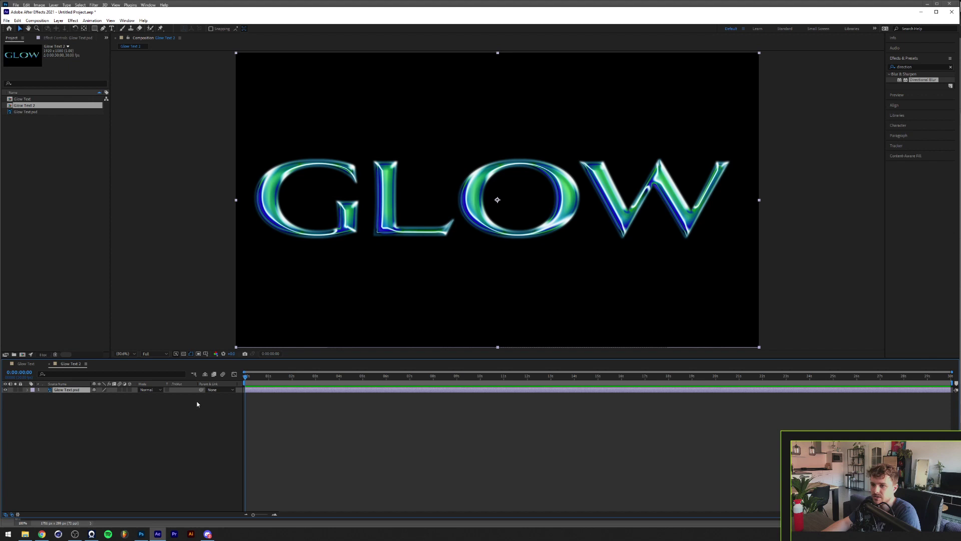
Duplicate the Glow Text.psd layer and set the top copy's blend mode to Screen.
{"action": "key", "text": "ctrl+d"}
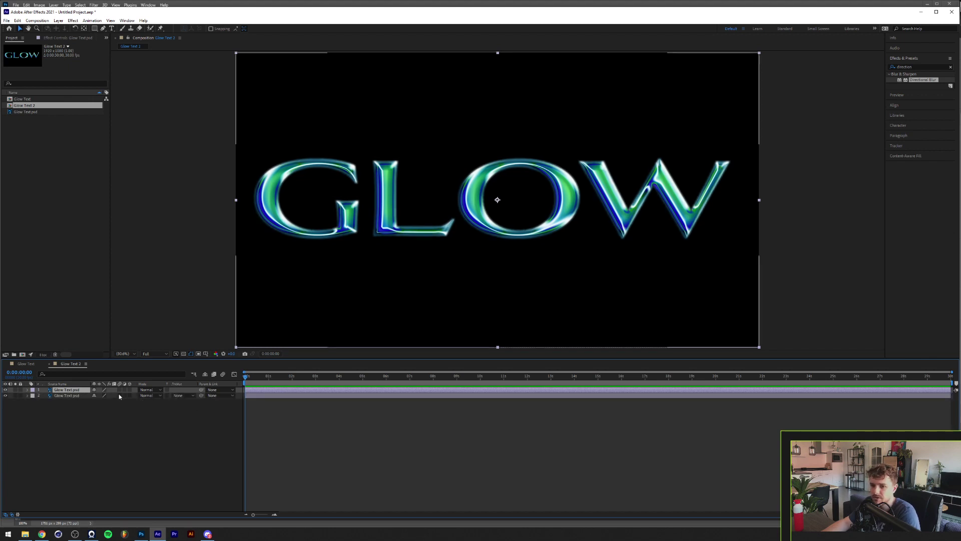
{"action": "left_click", "coordinate": [148, 390]}
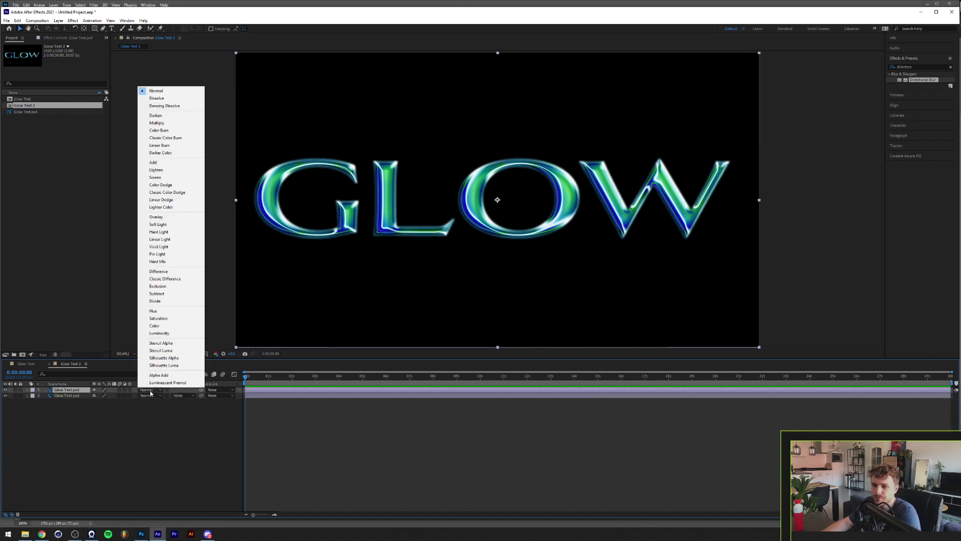
{"action": "left_click", "coordinate": [175, 178]}
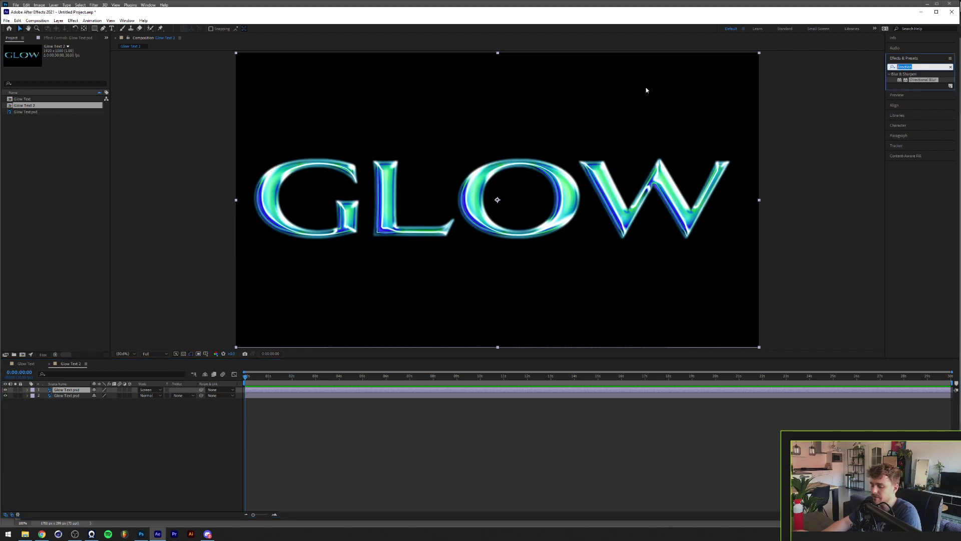
Apply Directional Blur to layer 1 with a Blur Length of 120.
{"action": "key", "text": "BackSpace"}
{"action": "type", "text": "direc"}
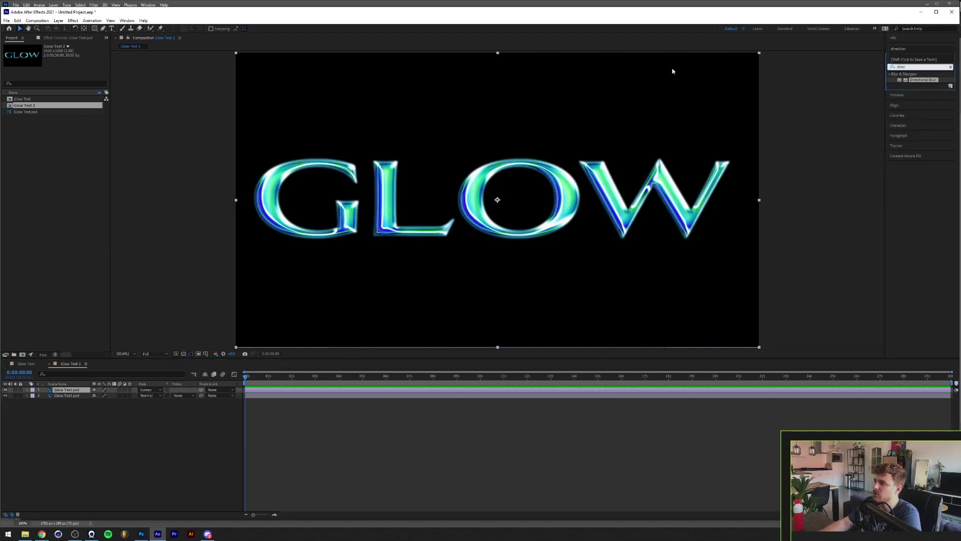
{"action": "left_click", "coordinate": [57, 396]}
{"action": "left_click_drag", "start_coordinate": [58, 399], "coordinate": [65, 390]}
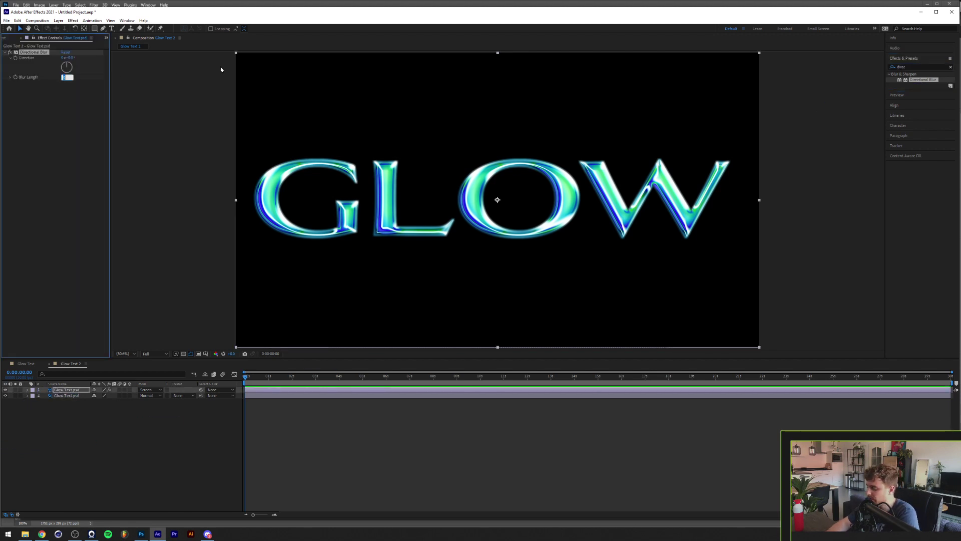
{"action": "type", "text": "120"}
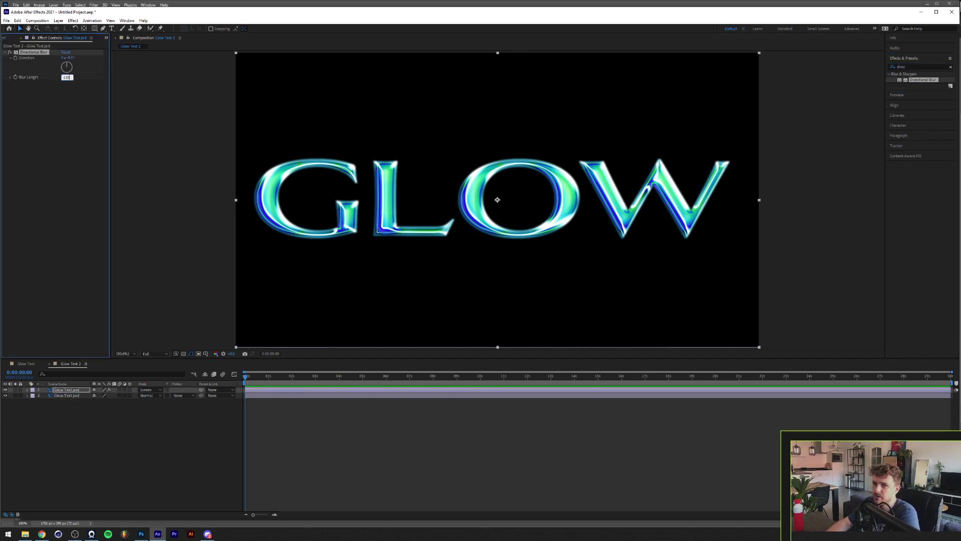
{"action": "left_click", "coordinate": [220, 67]}
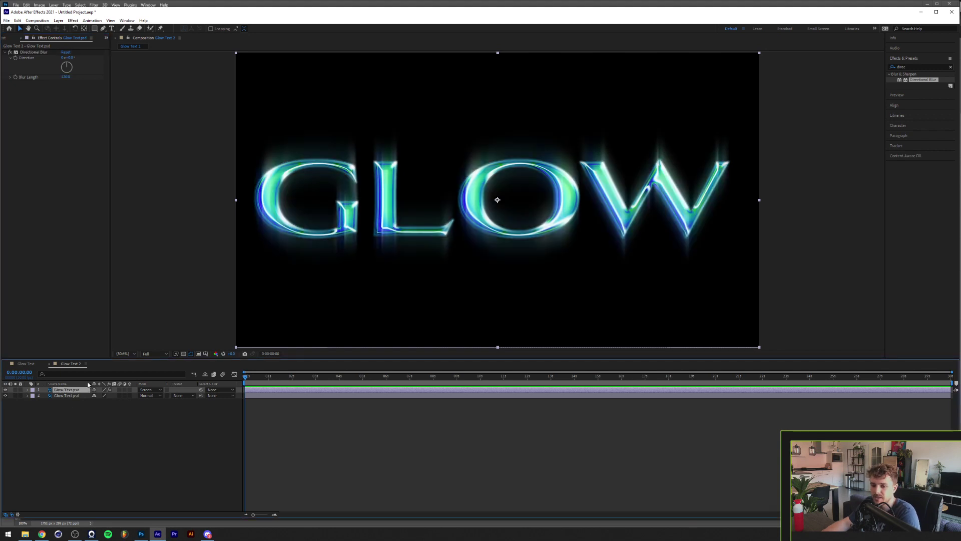
Duplicate the blurred layer twice, setting blur directions of 120° and 240°.
{"action": "key", "text": "ctrl+d"}
{"action": "left_click", "coordinate": [70, 58]}
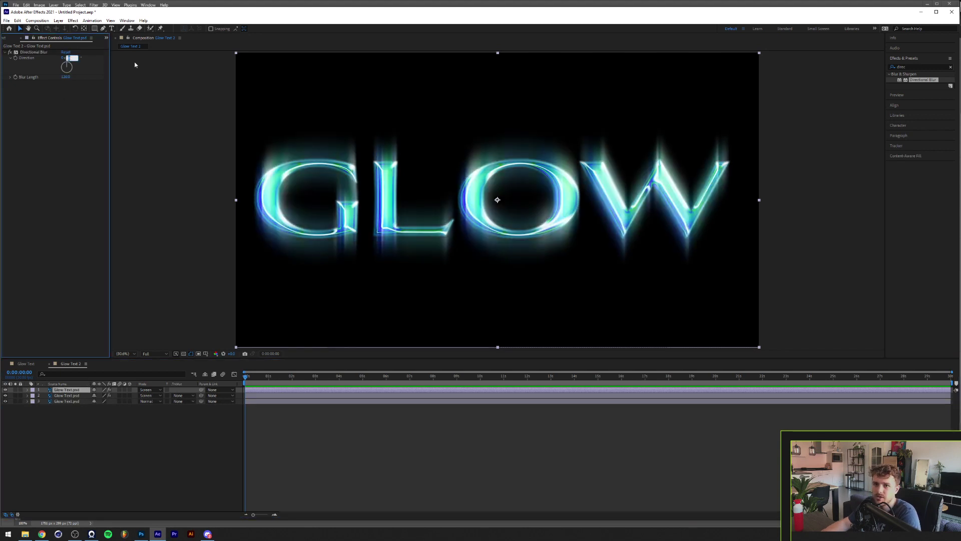
{"action": "type", "text": "120"}
{"action": "left_click", "coordinate": [225, 67]}
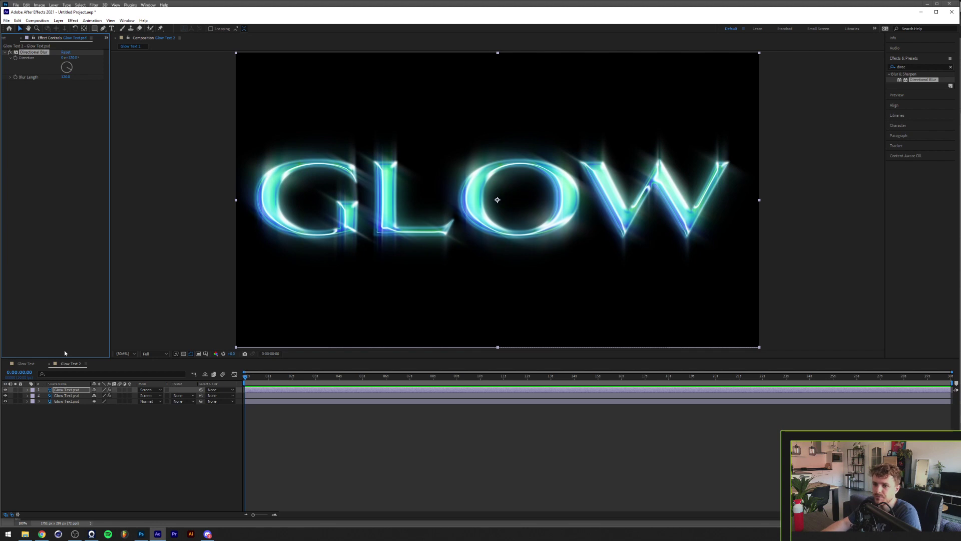
{"action": "key", "text": "ctrl+d"}
{"action": "left_click", "coordinate": [71, 57]}
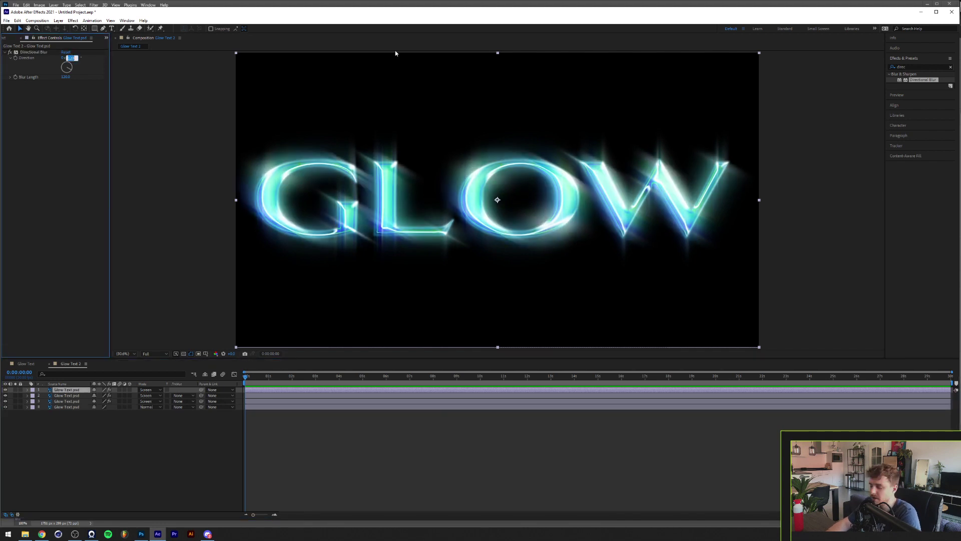
{"action": "type", "text": "240"}
{"action": "key", "text": "Return"}
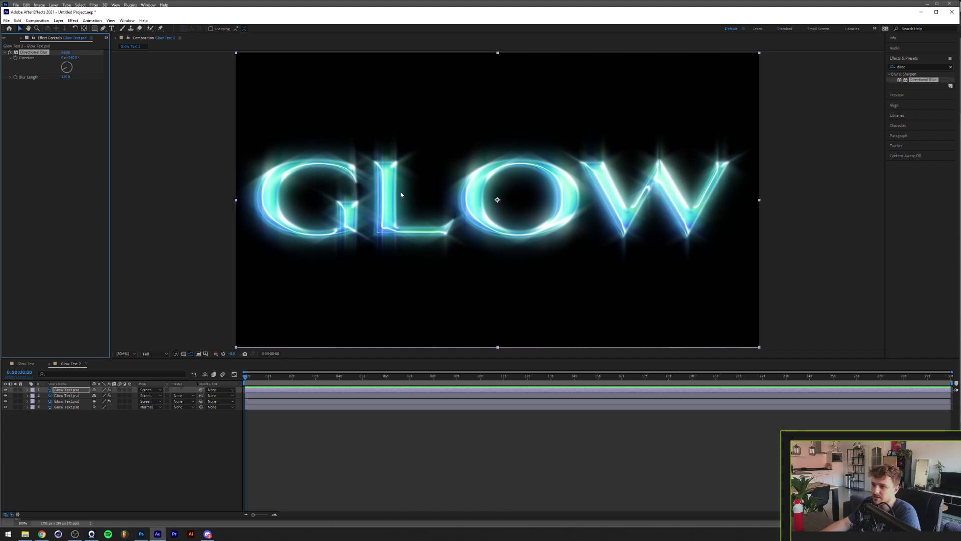
Duplicate layer 1 again, then set layer 3's direction to 90° and layer 2's to 0°.
{"action": "left_click", "coordinate": [379, 240]}
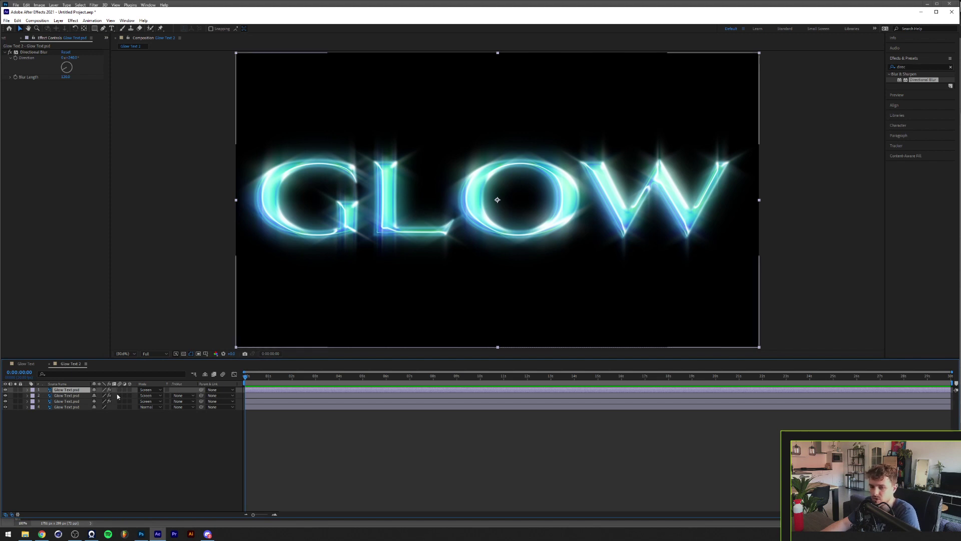
{"action": "key", "text": "ctrl+d"}
{"action": "left_click", "coordinate": [81, 407]}
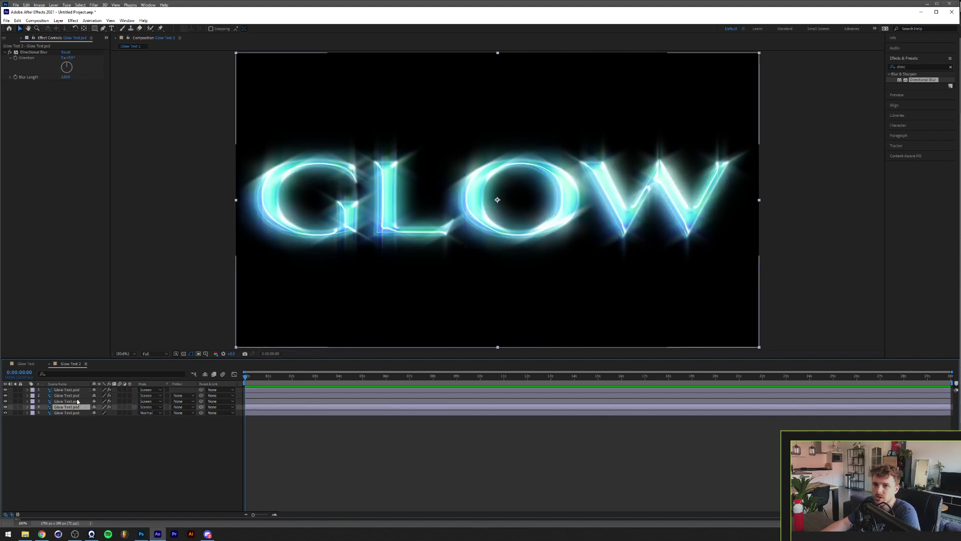
{"action": "left_click", "coordinate": [73, 401]}
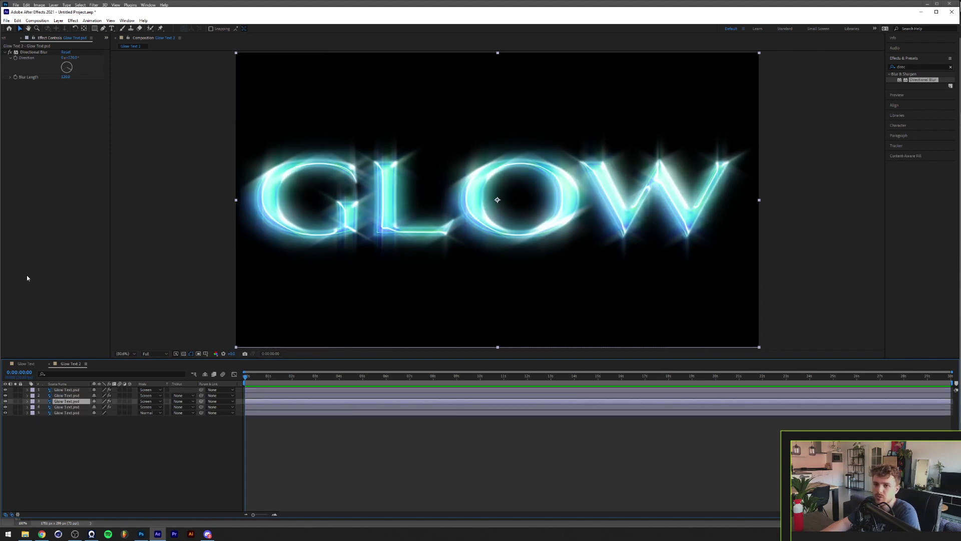
{"action": "left_click", "coordinate": [74, 57]}
{"action": "type", "text": "90"}
{"action": "key", "text": "Return"}
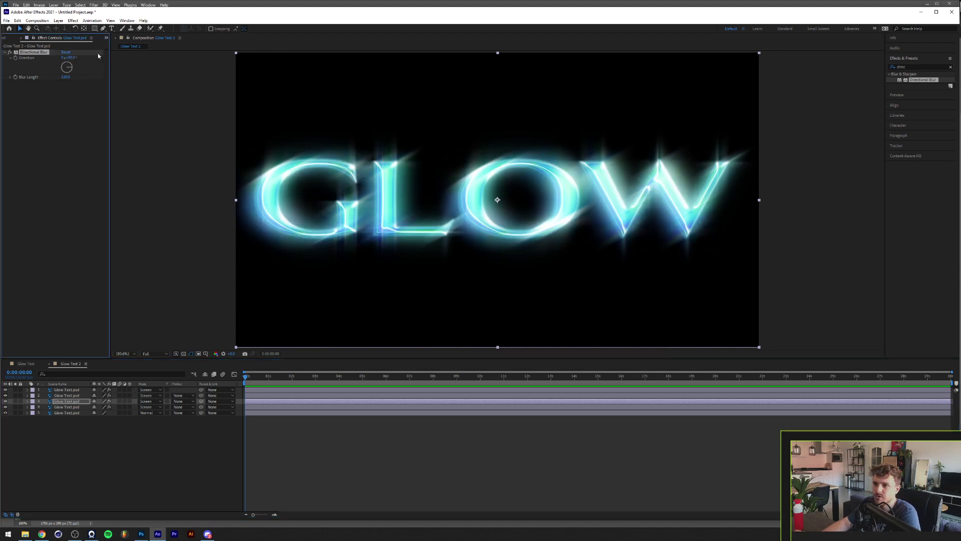
{"action": "left_click", "coordinate": [67, 394]}
{"action": "left_click", "coordinate": [71, 57]}
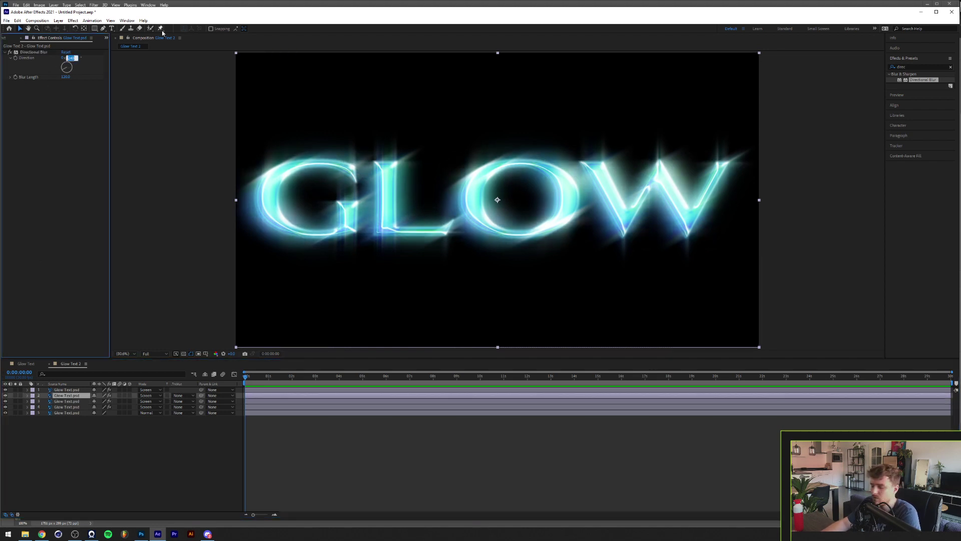
{"action": "type", "text": "0"}
{"action": "key", "text": "Return"}
Re-set blur directions: layer 3 to 45°, layer 2 to 240°, top layer to 155°.
{"action": "left_click", "coordinate": [73, 406]}
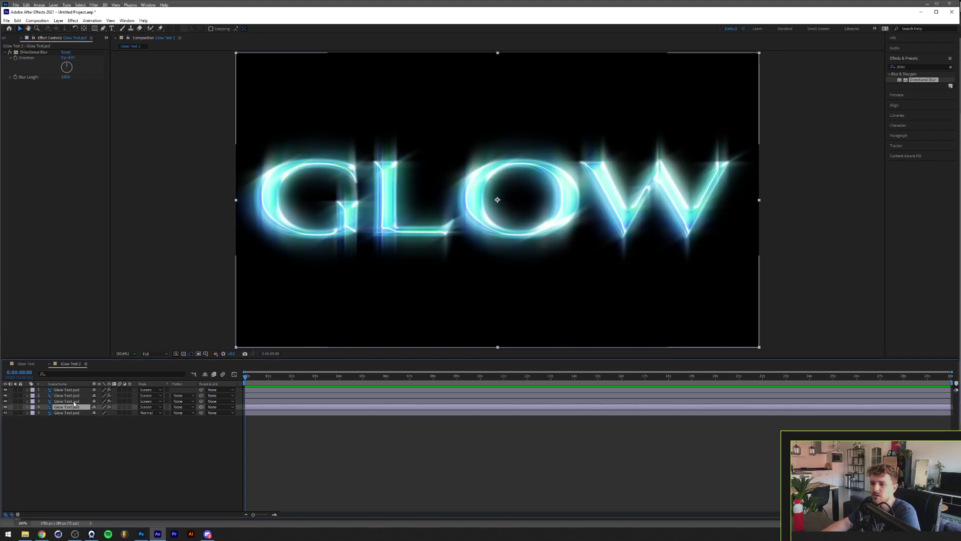
{"action": "left_click", "coordinate": [74, 402]}
{"action": "left_click", "coordinate": [69, 58]}
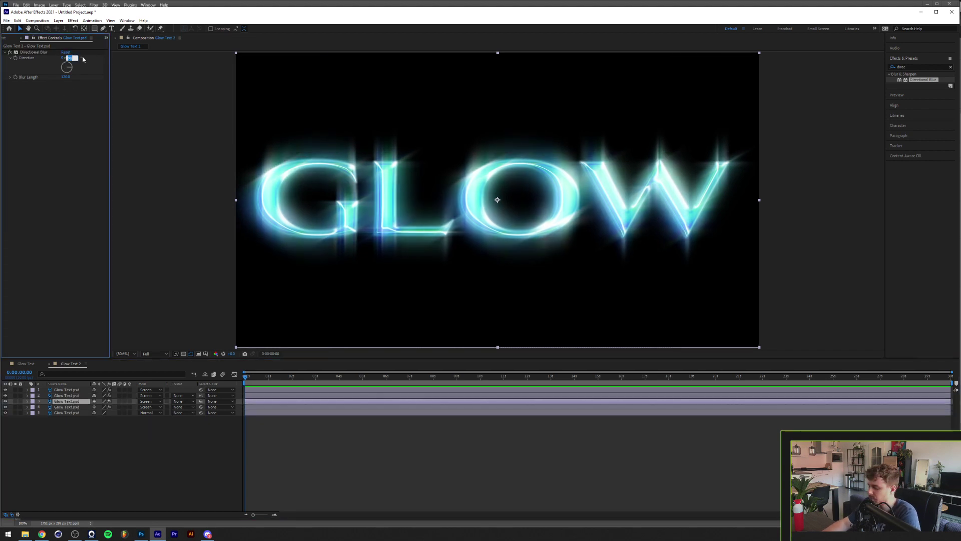
{"action": "type", "text": "45"}
{"action": "key", "text": "Return"}
{"action": "left_click", "coordinate": [70, 395]}
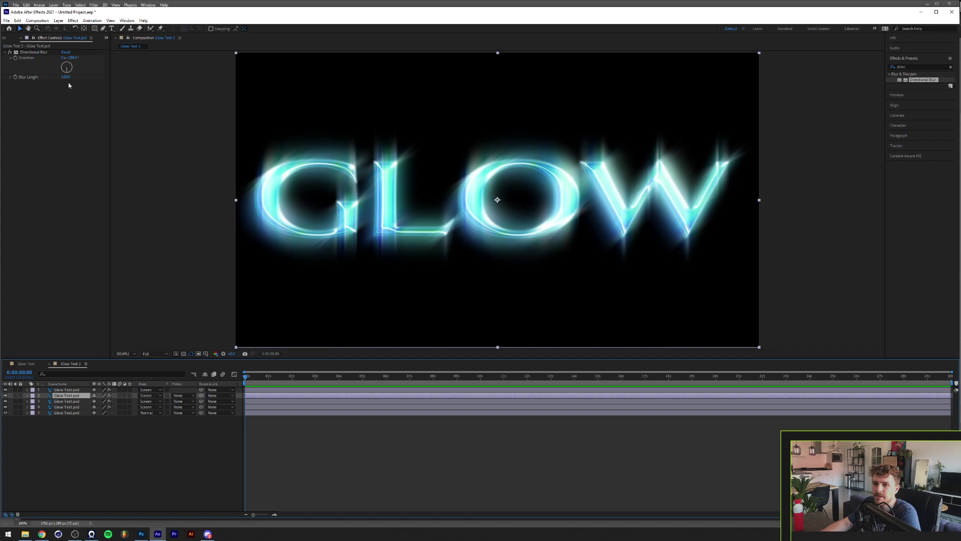
{"action": "left_click", "coordinate": [72, 58]}
{"action": "type", "text": "240"}
{"action": "key", "text": "Return"}
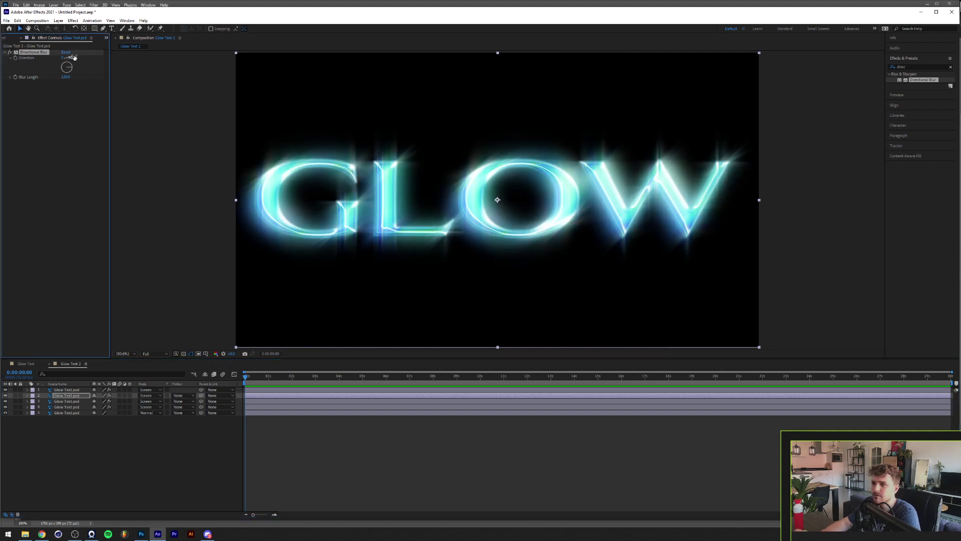
{"action": "left_click", "coordinate": [73, 389]}
{"action": "left_click", "coordinate": [70, 57]}
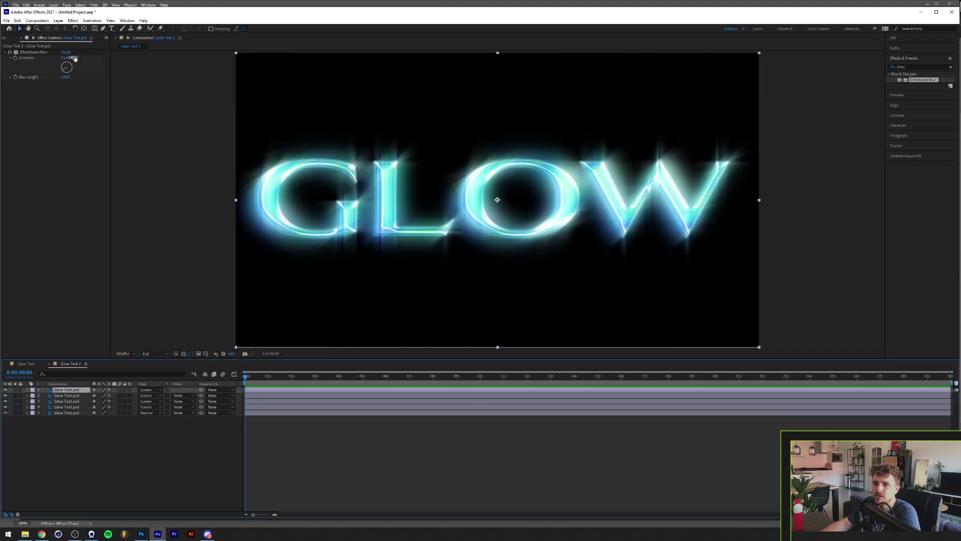
{"action": "type", "text": "155"}
{"action": "key", "text": "Return"}
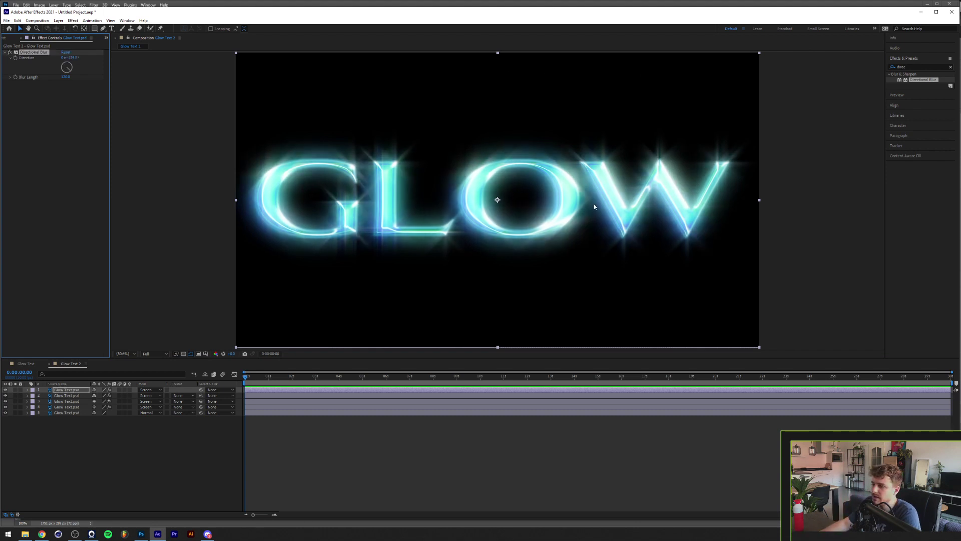
Duplicate the top streak layer with a 180° direction and Blur Length 240.
{"action": "left_click", "coordinate": [76, 389]}
{"action": "key", "text": "ctrl+d"}
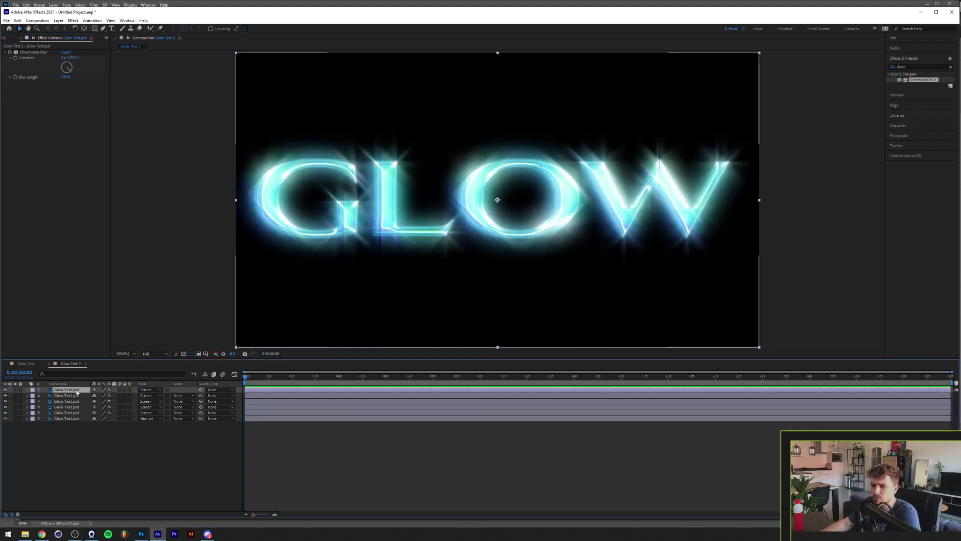
{"action": "left_click", "coordinate": [70, 58]}
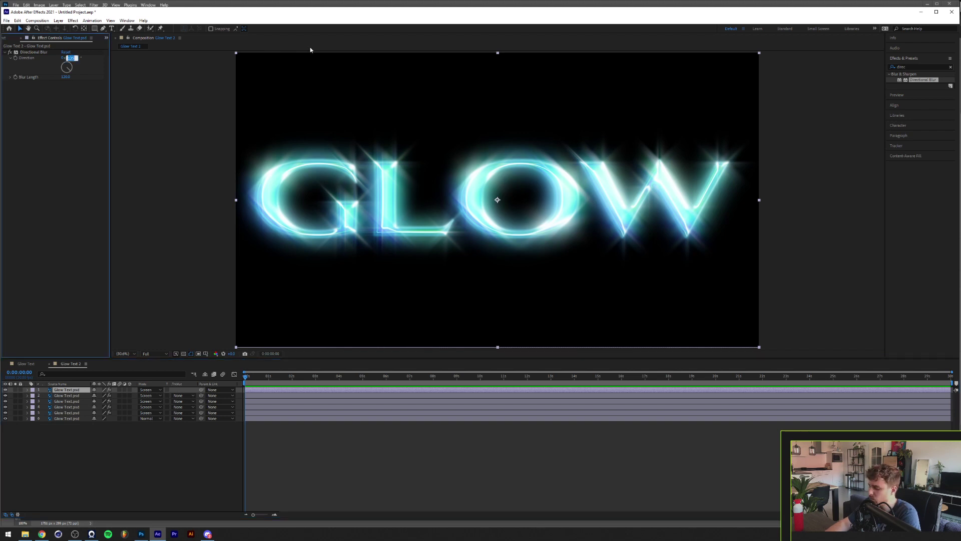
{"action": "type", "text": "180"}
{"action": "key", "text": "Return"}
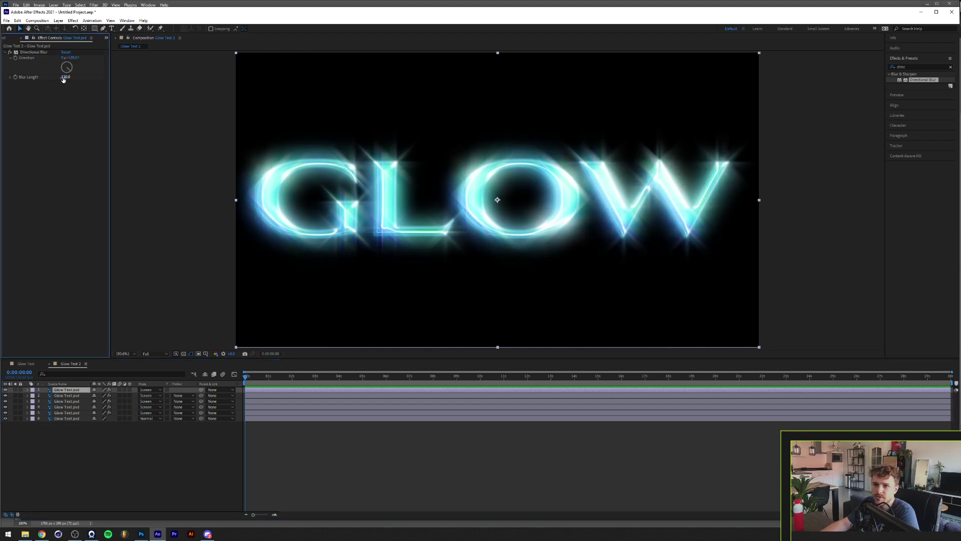
{"action": "left_click", "coordinate": [65, 77]}
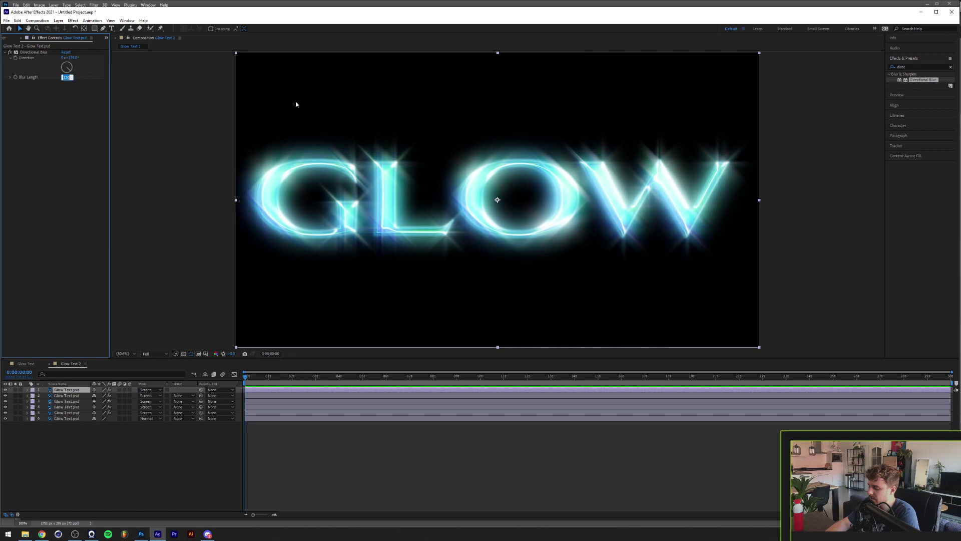
{"action": "type", "text": "24"}
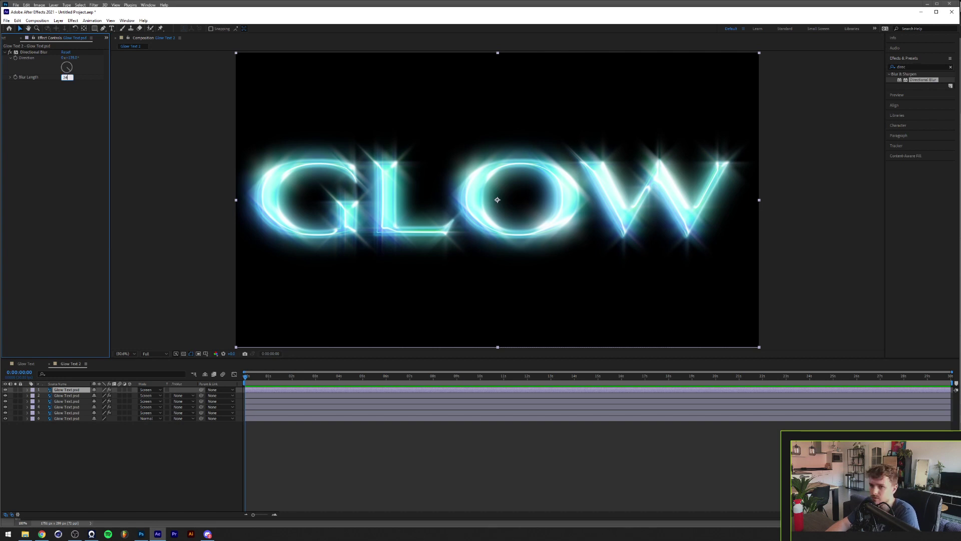
{"action": "key", "text": "Return"}
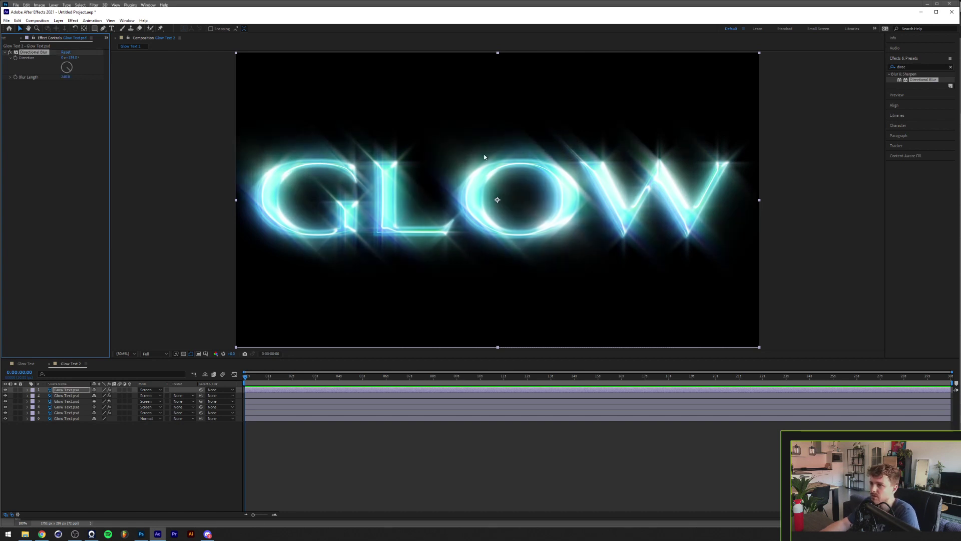
Scrub the top streak layer's Opacity in Glow Text 2, then move to the Glow Text comp.
{"action": "left_click", "coordinate": [426, 272]}
{"action": "left_click", "coordinate": [69, 391]}
{"action": "key", "text": "t"}
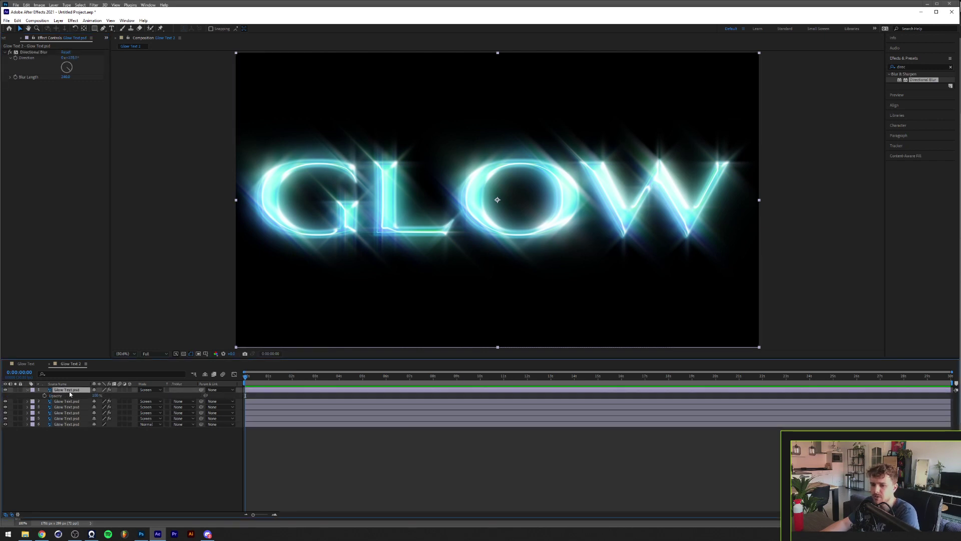
{"action": "left_click_drag", "start_coordinate": [95, 395], "coordinate": [139, 397]}
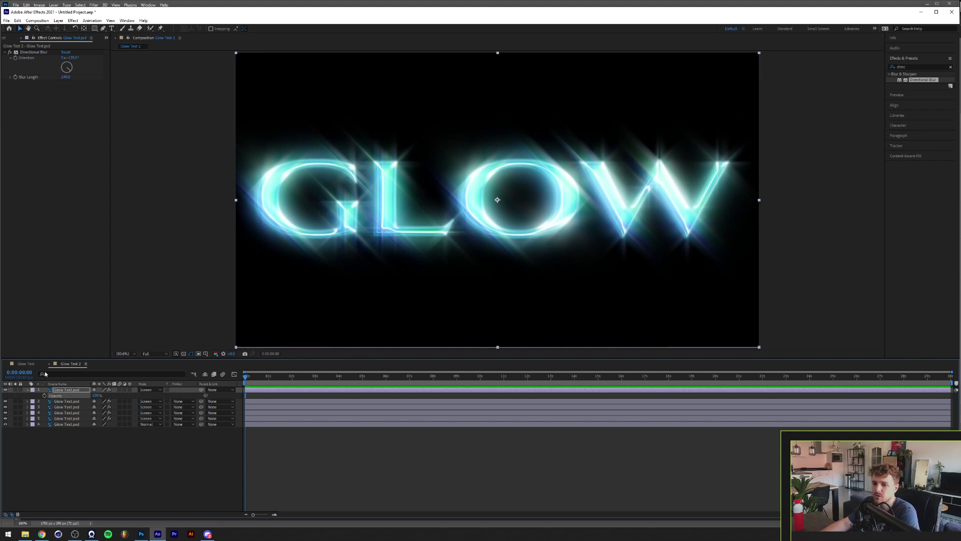
{"action": "left_click", "coordinate": [26, 364]}
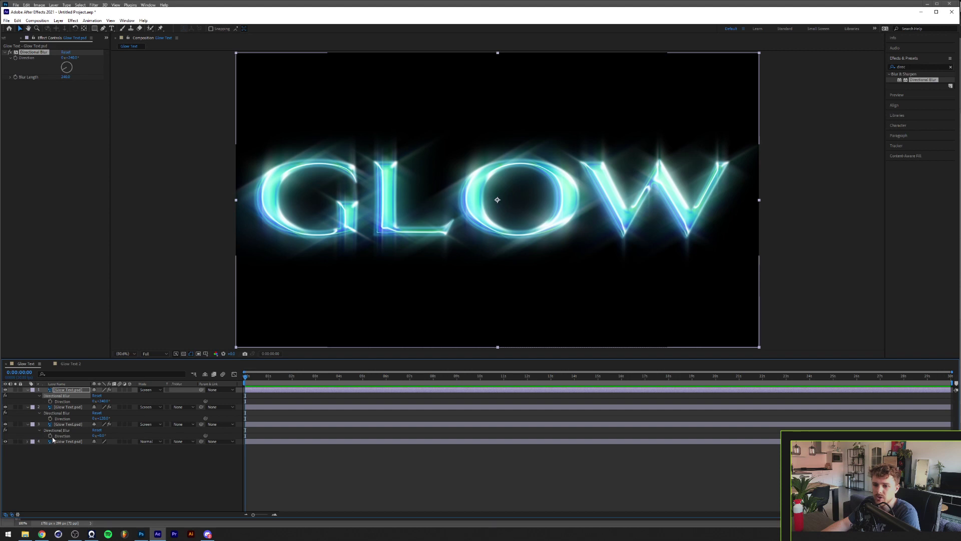
Keyframe Directional Blur Direction at 0:00 on all three layers and reveal their effects with E.
{"action": "left_click", "coordinate": [15, 59]}
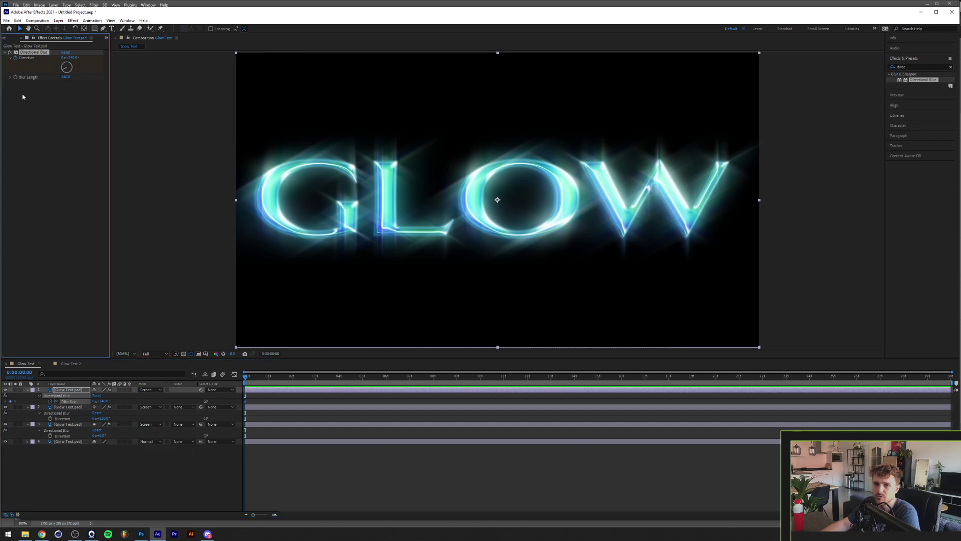
{"action": "left_click", "coordinate": [65, 407]}
{"action": "left_click", "coordinate": [16, 58]}
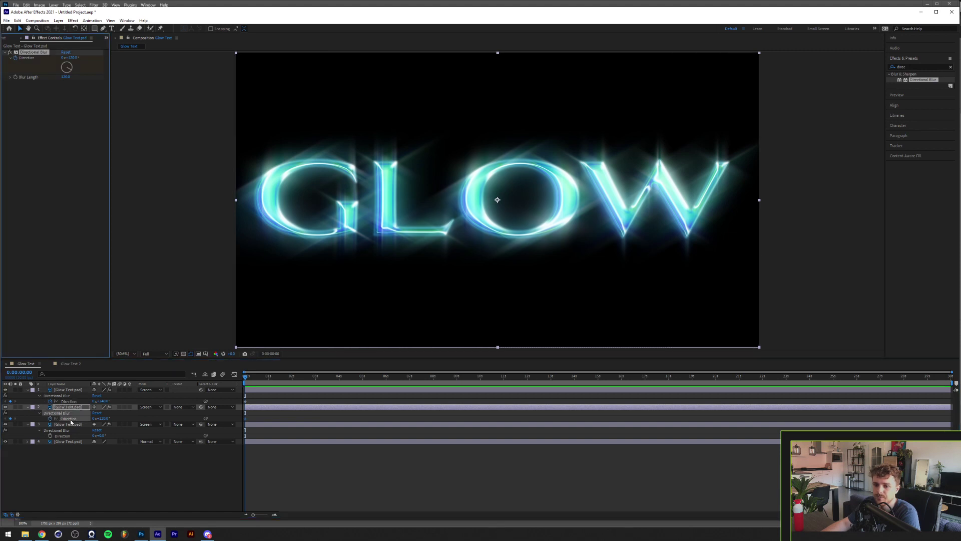
{"action": "left_click", "coordinate": [67, 424]}
{"action": "left_click", "coordinate": [16, 58]}
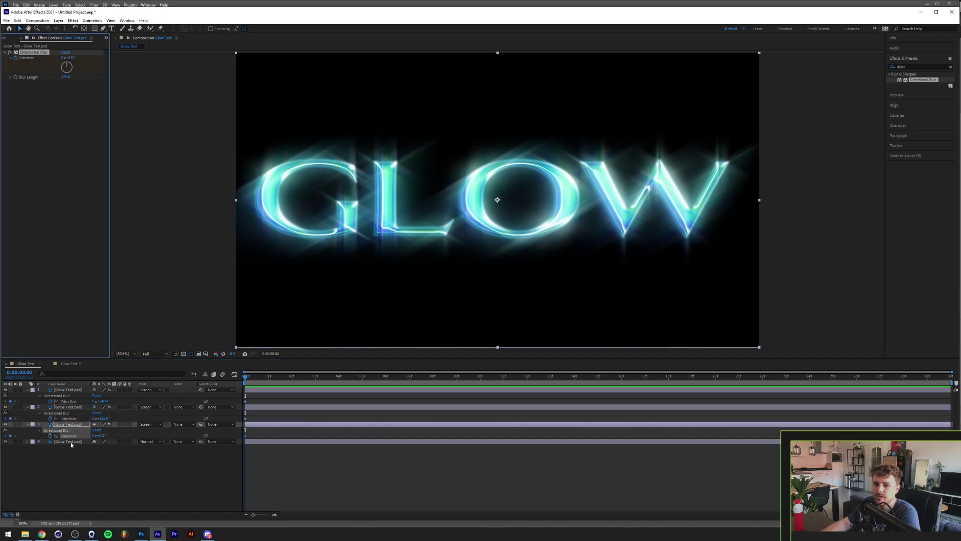
{"action": "left_click", "coordinate": [68, 388], "text": "shift"}
{"action": "key", "text": "e"}
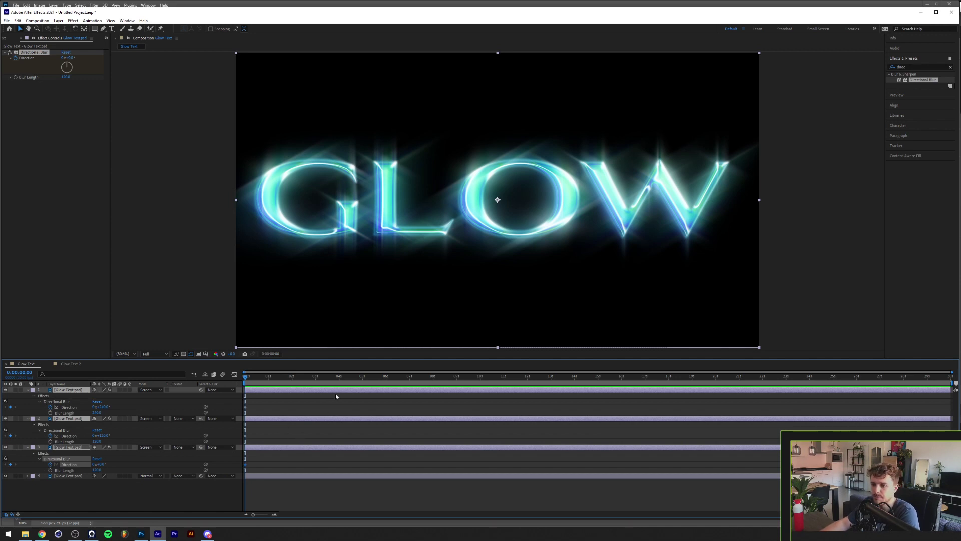
At the 10-second mark, set Direction revolutions to 1x on layers 1, 2 and 3.
{"action": "left_click_drag", "start_coordinate": [298, 376], "coordinate": [480, 364]}
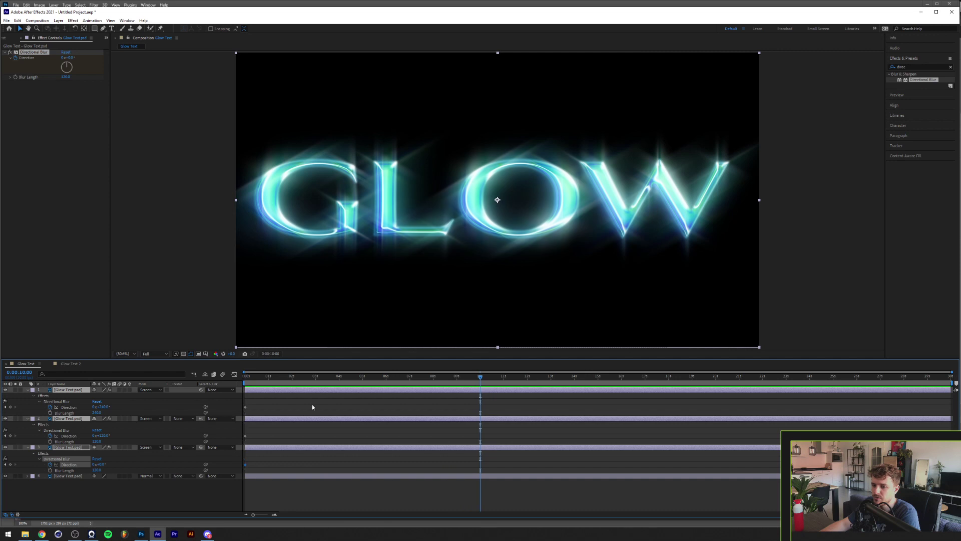
{"action": "left_click", "coordinate": [92, 407]}
{"action": "type", "text": "1"}
{"action": "key", "text": "Return"}
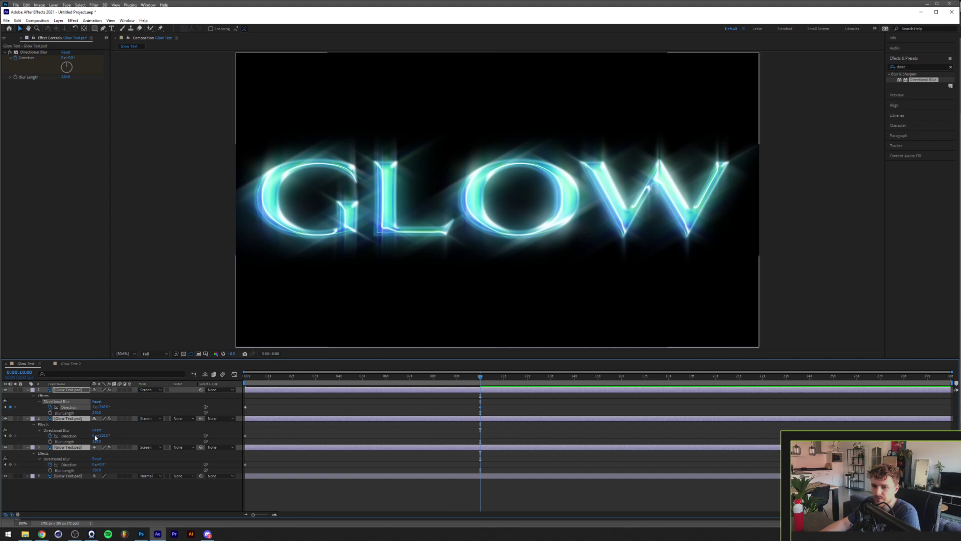
{"action": "left_click", "coordinate": [94, 436]}
{"action": "type", "text": "1"}
{"action": "key", "text": "Return"}
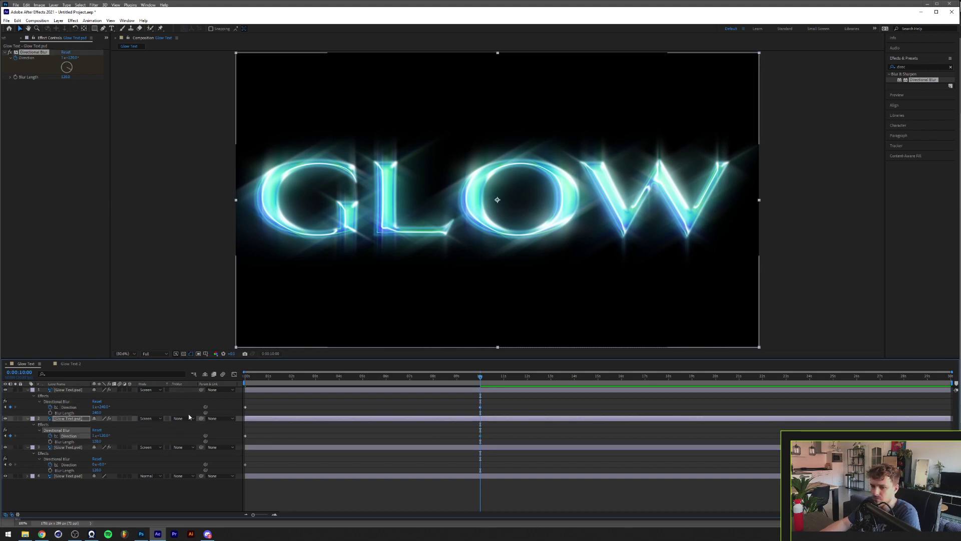
{"action": "left_click", "coordinate": [95, 464]}
{"action": "type", "text": "1"}
{"action": "key", "text": "Return"}
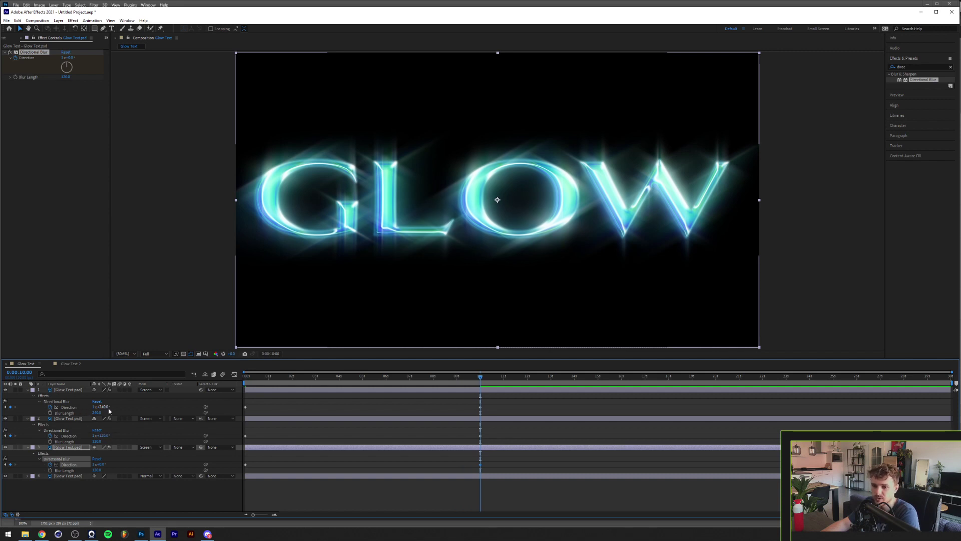
{"action": "key", "text": "Home"}
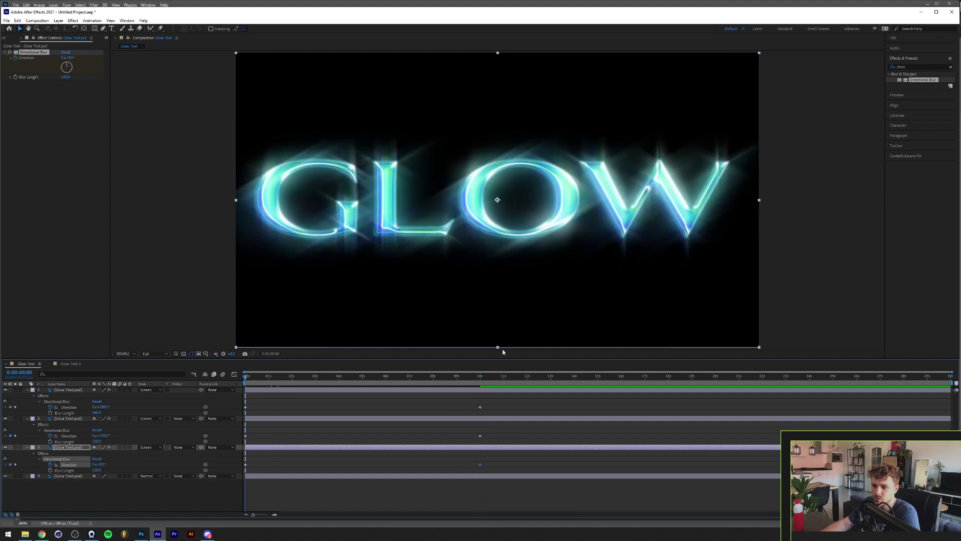
{"action": "key", "text": "space"}
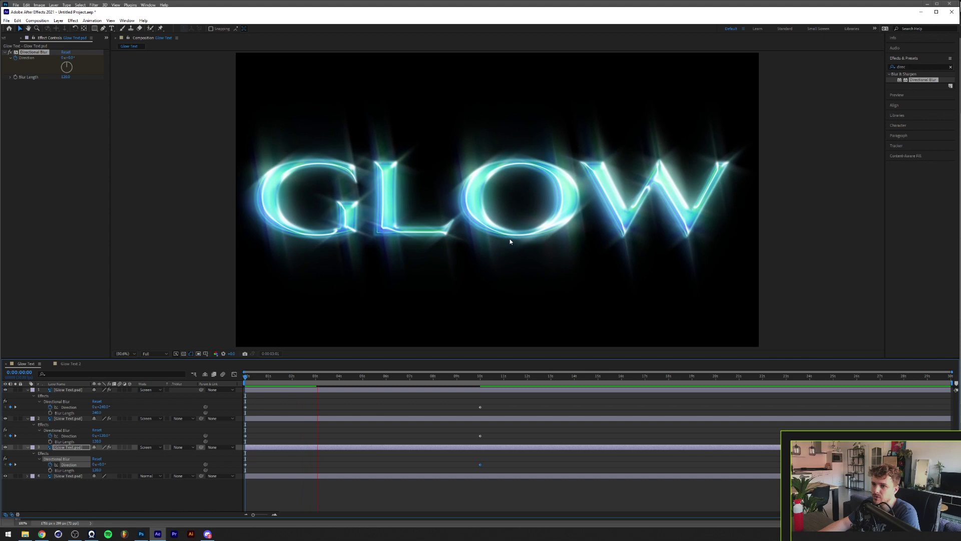
{"action": "key", "text": "space"}
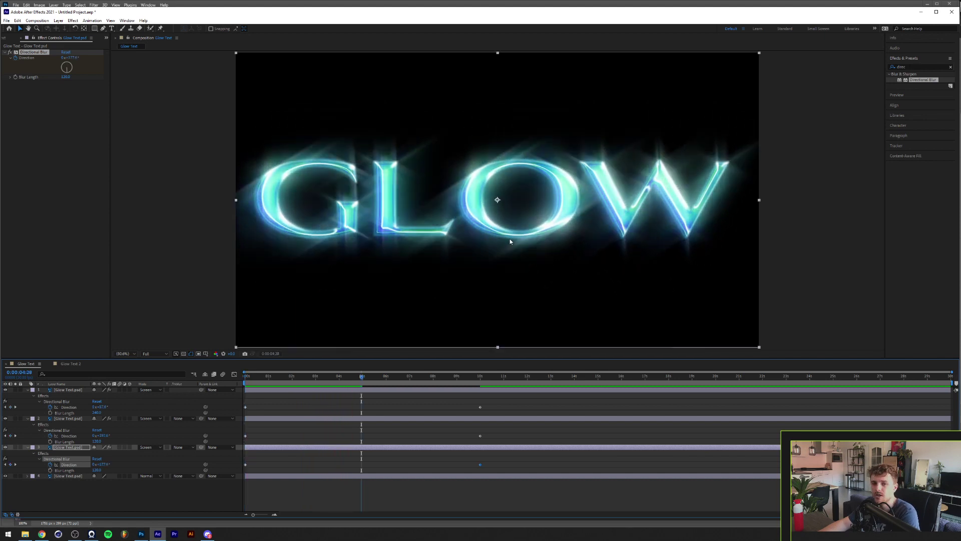